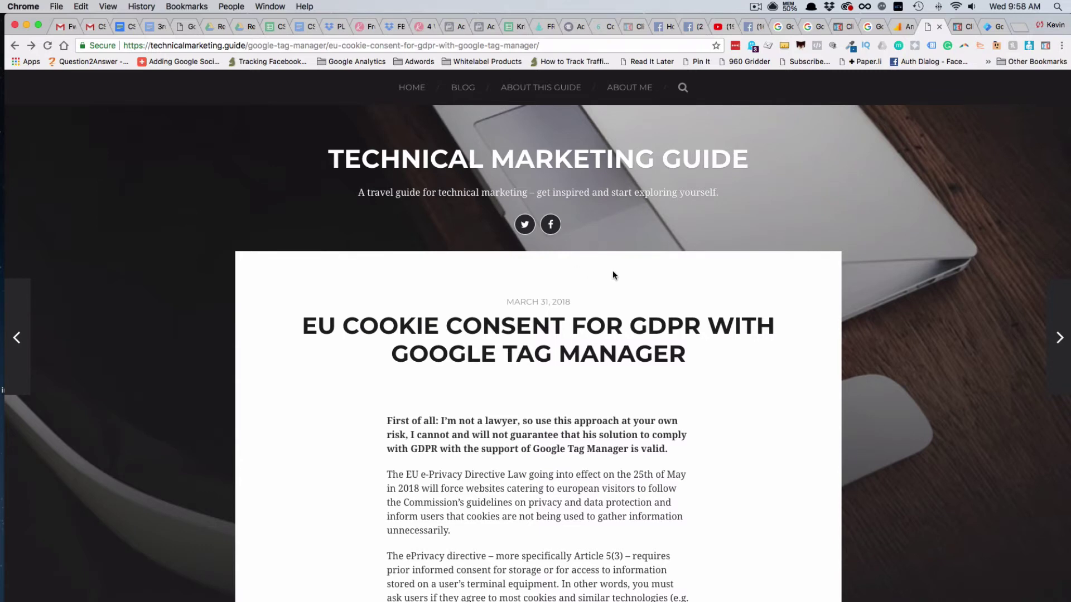
Scroll down the article to the cookie-settings page markup and select the code block
scroll(612, 270, down, 5)
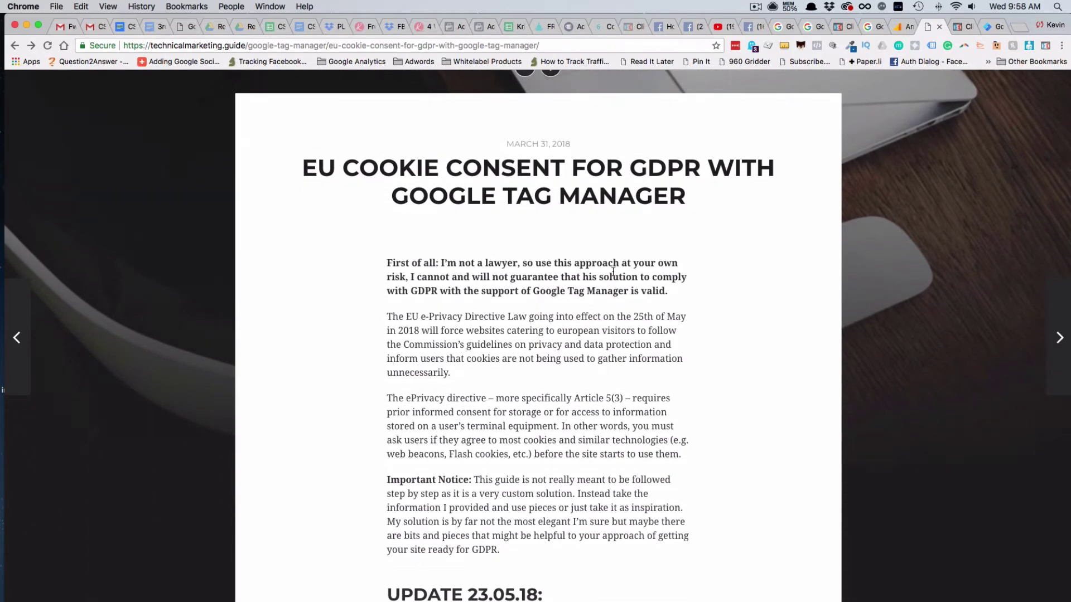
scroll(613, 271, down, 20)
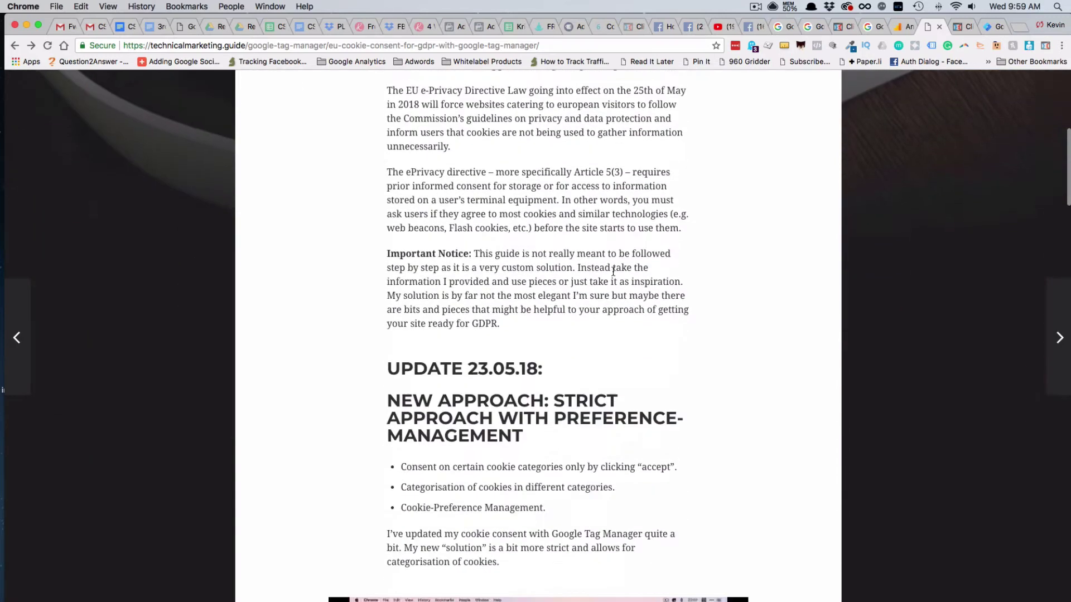
scroll(614, 276, down, 12)
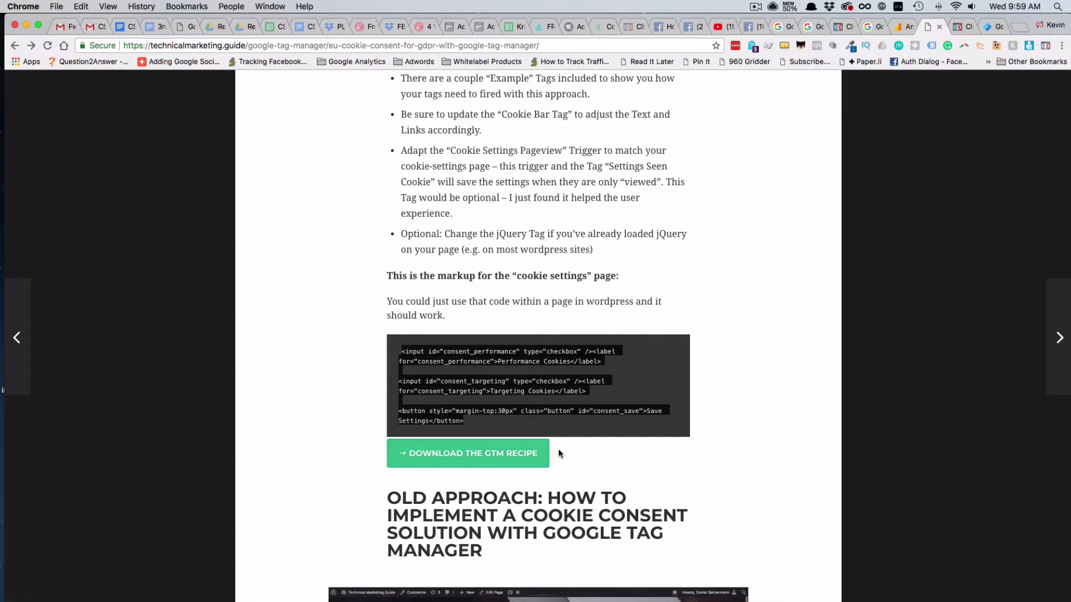
click(500, 425)
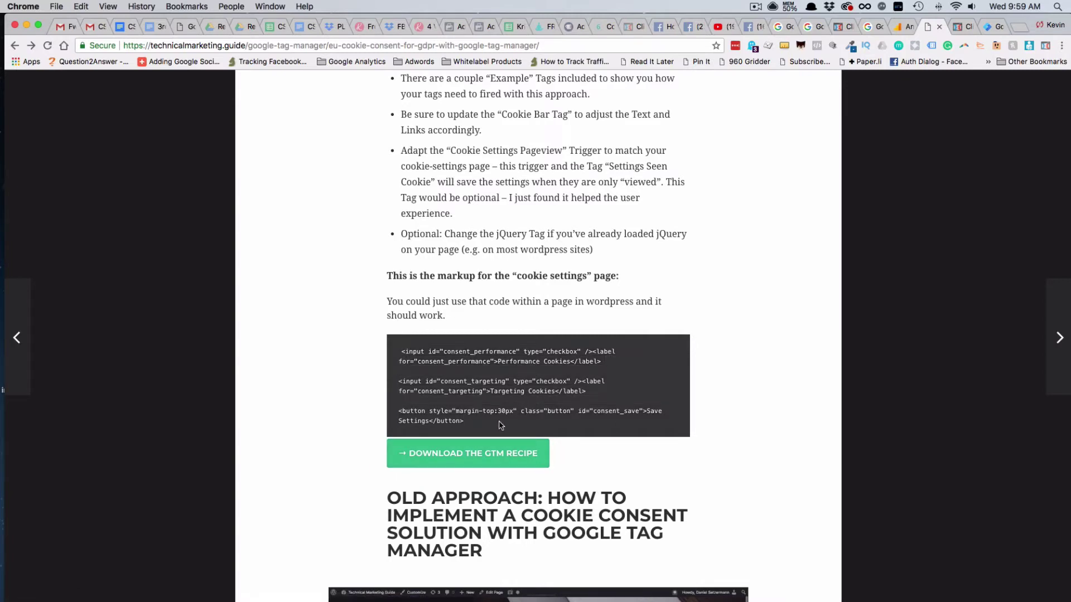
drag(500, 425, 402, 348)
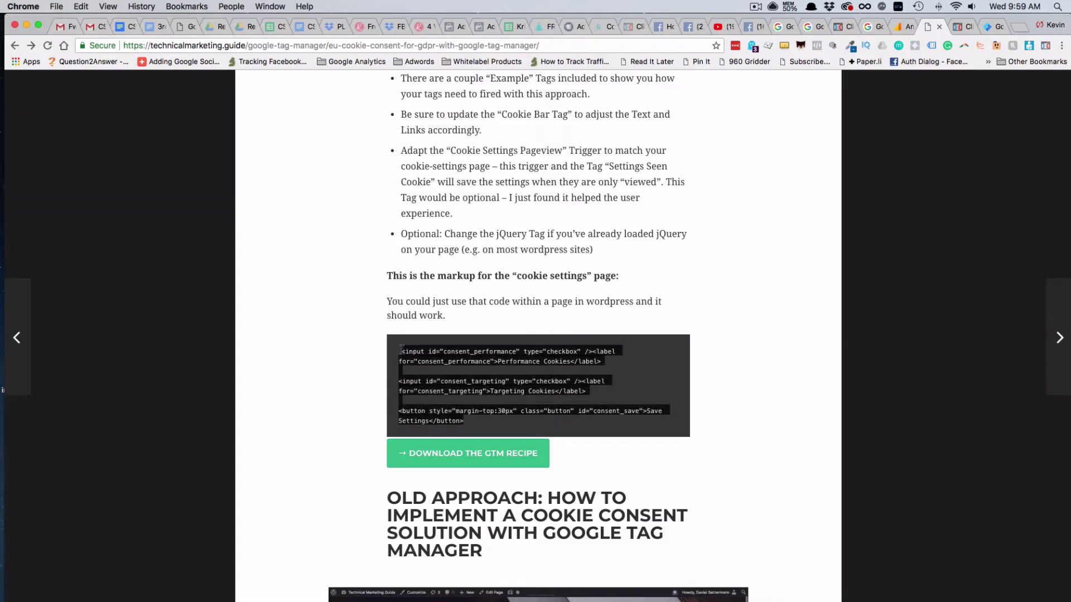
click(402, 348)
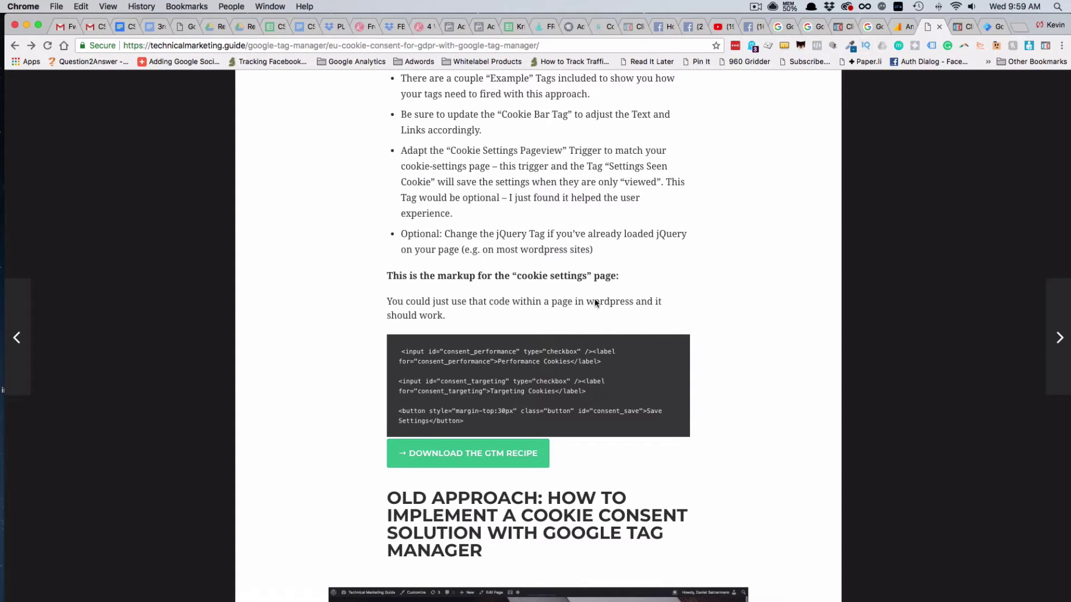
Open the Cookie Settings page in the editor, checking the article's checkbox markup along the way
click(956, 28)
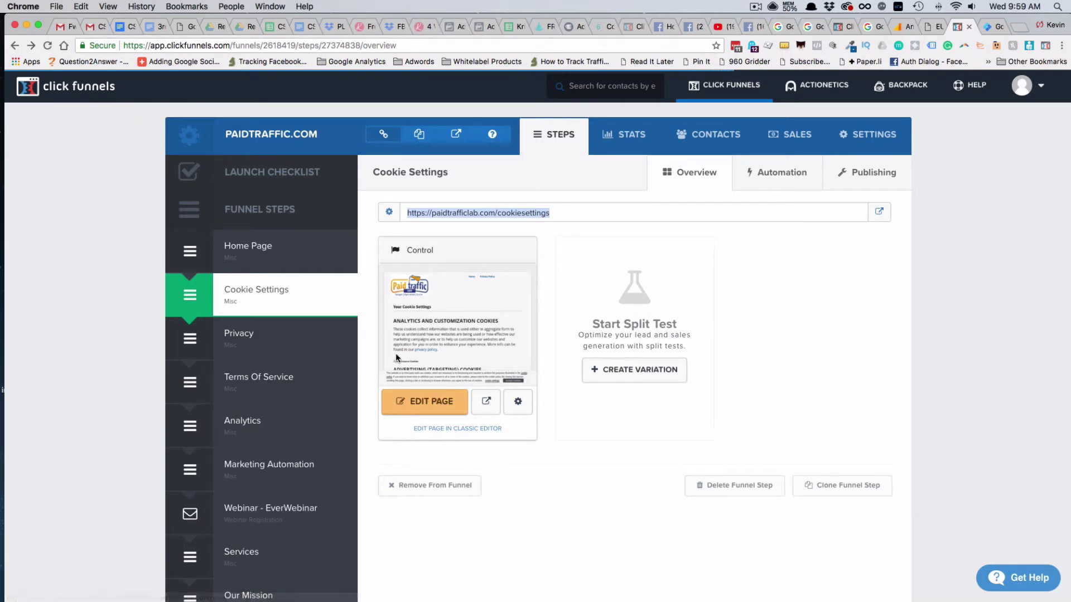
click(436, 402)
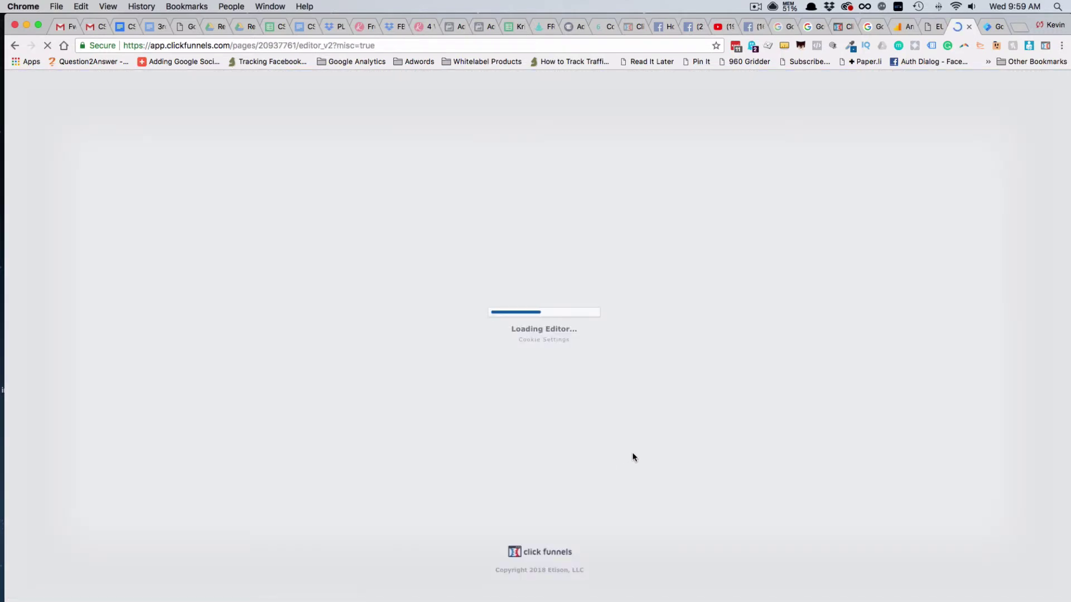
click(931, 28)
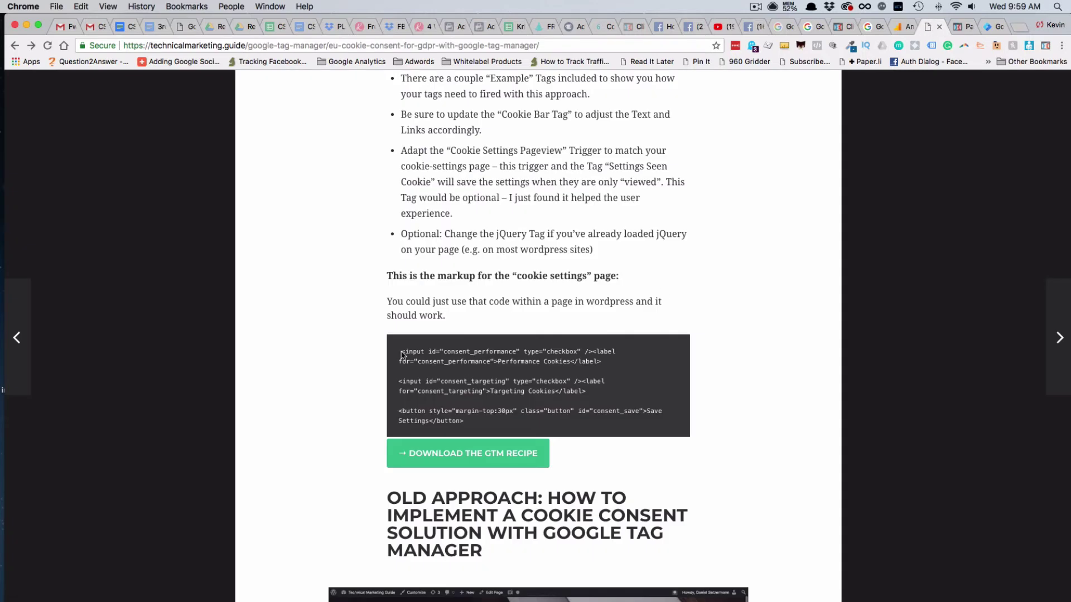
drag(401, 352, 601, 362)
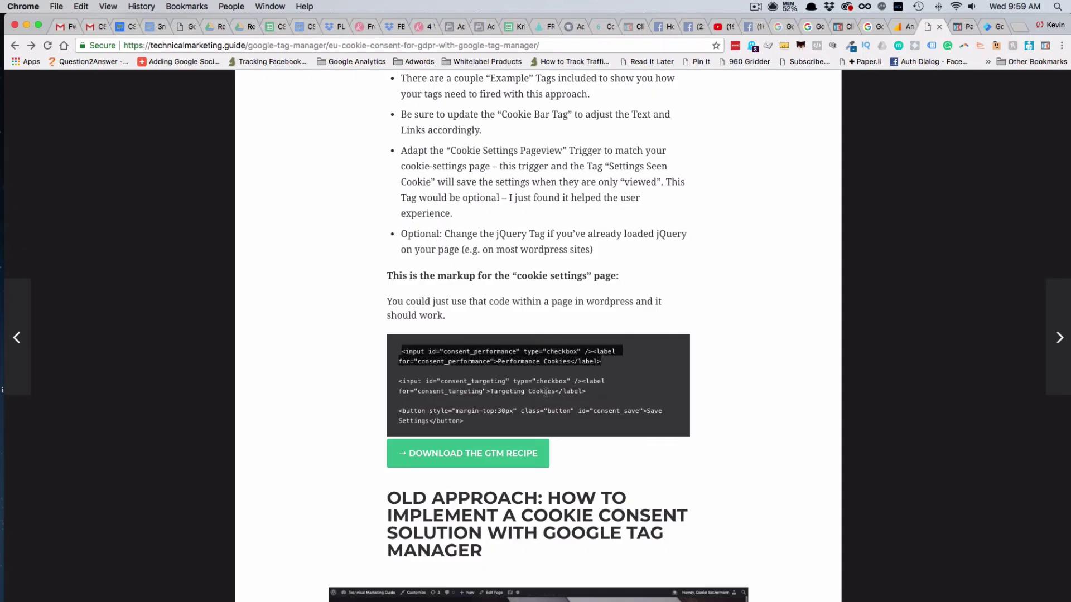
click(960, 26)
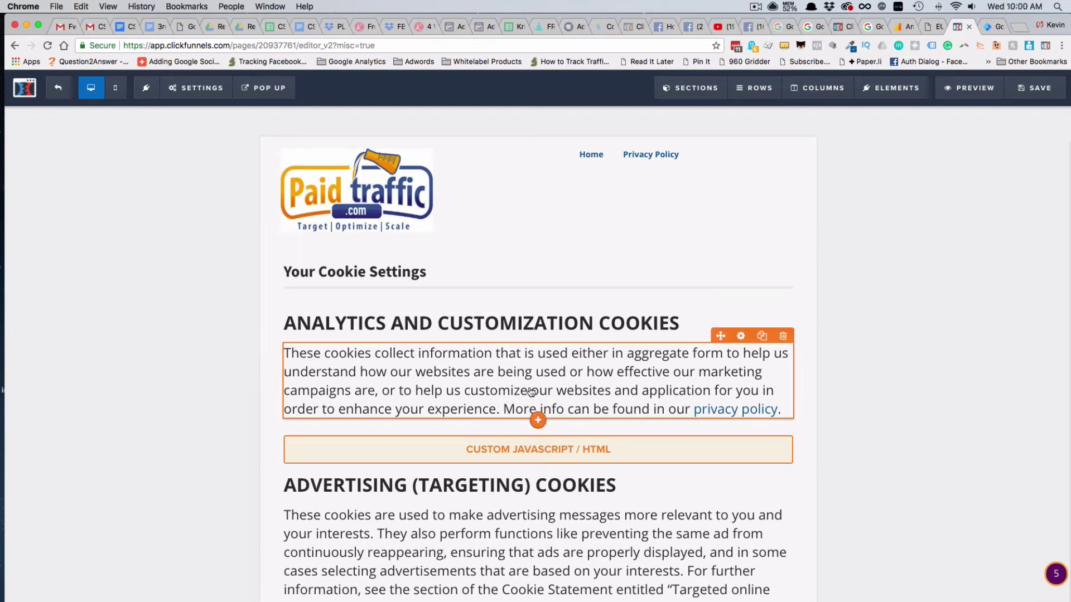
Inspect the first custom HTML block's Performance Cookies checkbox code, then close it
click(556, 454)
click(948, 216)
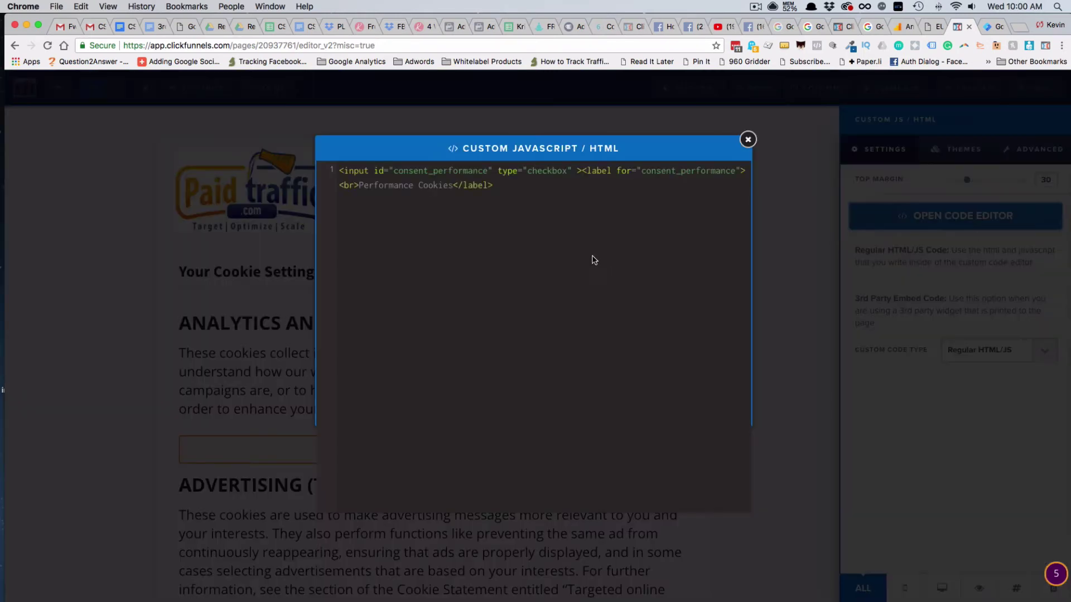
drag(522, 196, 341, 166)
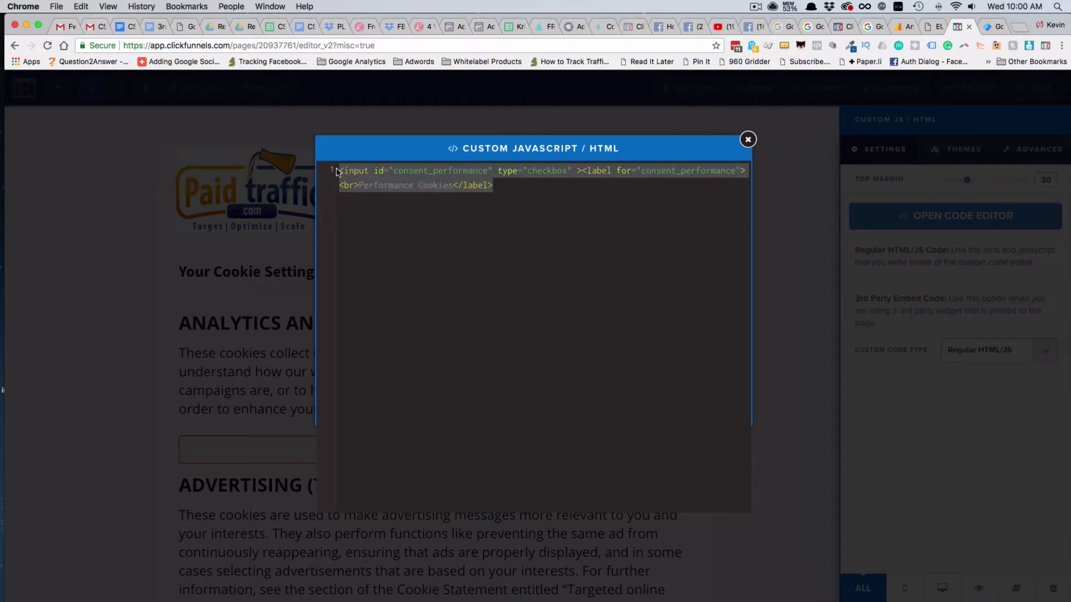
click(746, 141)
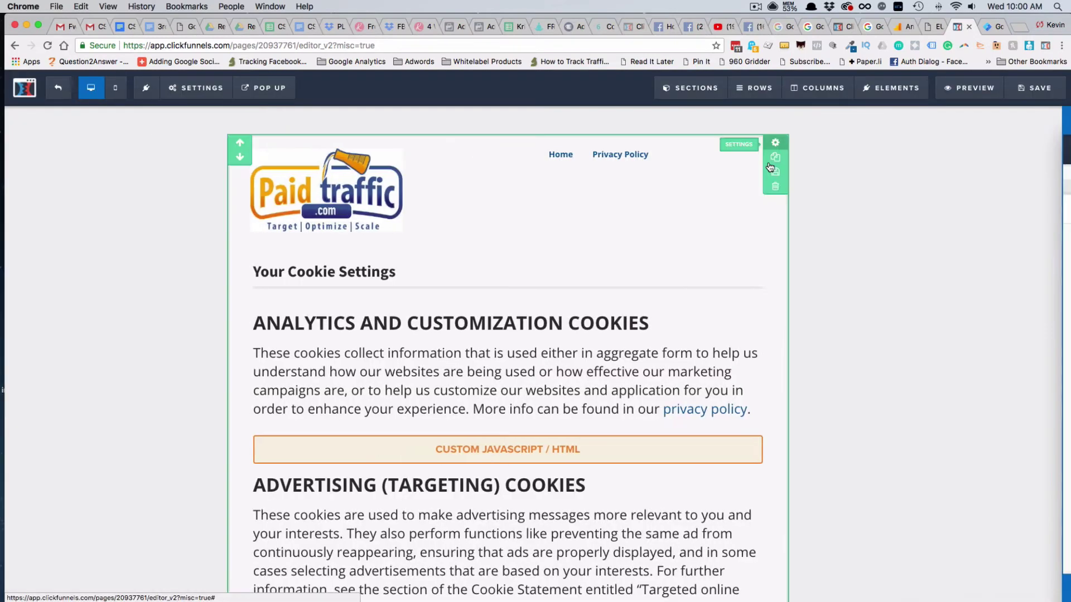
scroll(619, 359, down, 3)
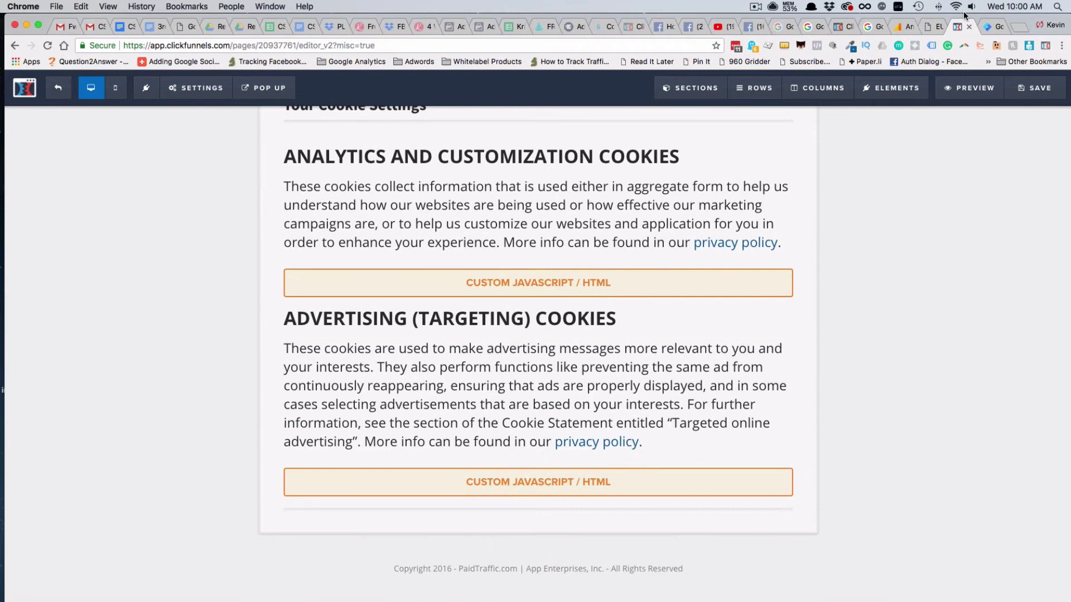
Open the advertising section's HTML block and select its Targeting Cookies and Save Settings code
click(932, 27)
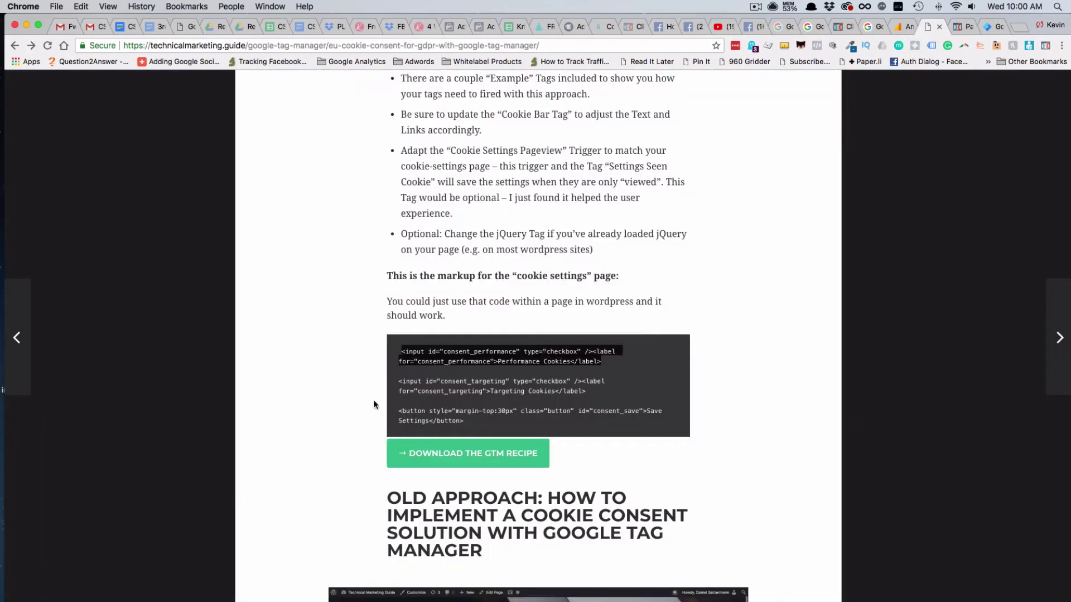
click(962, 26)
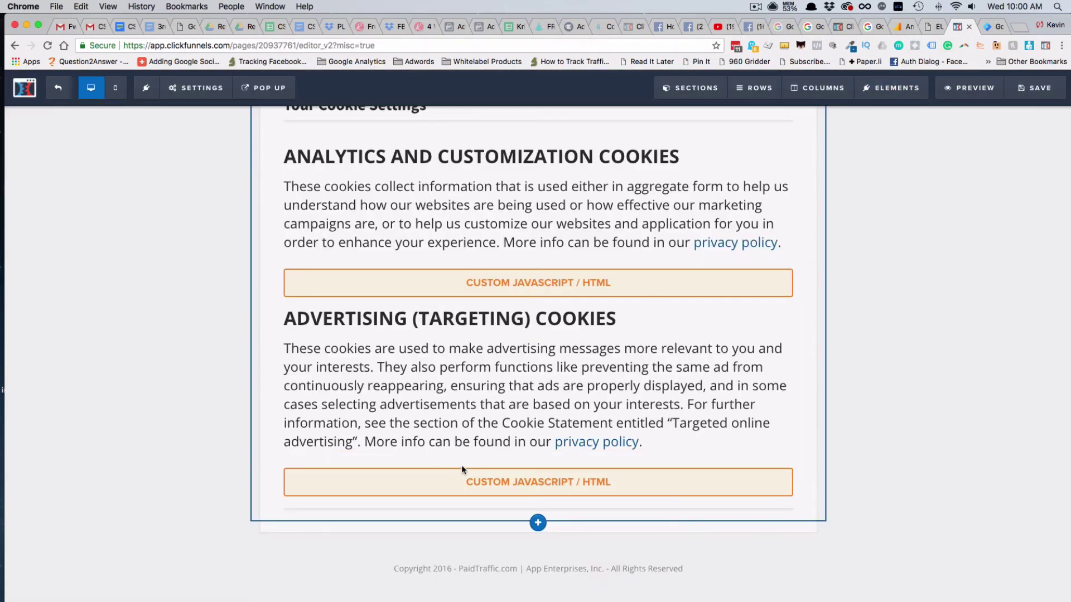
click(483, 481)
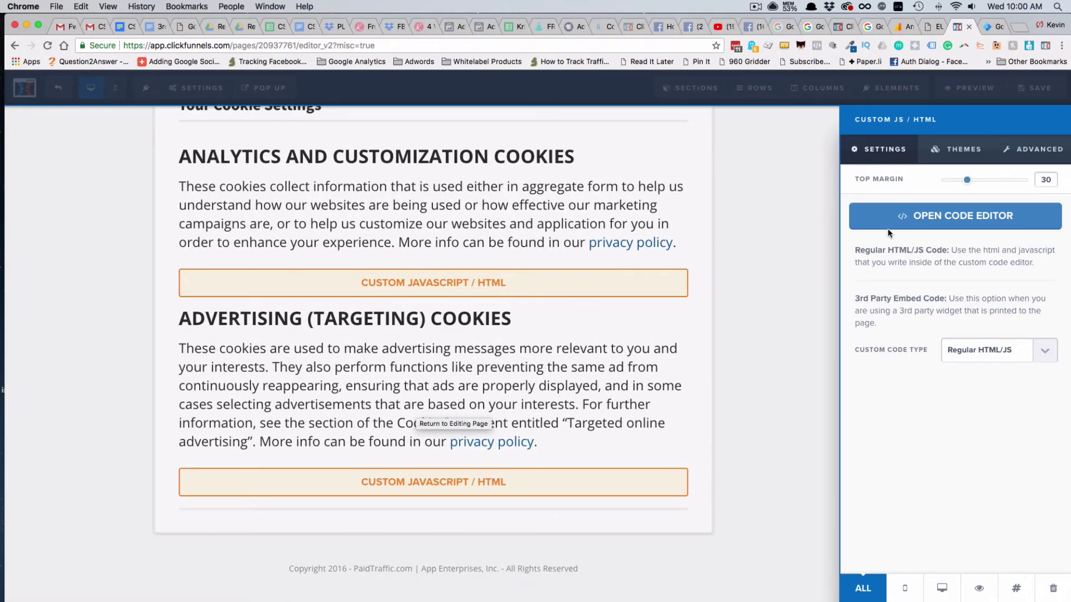
click(919, 220)
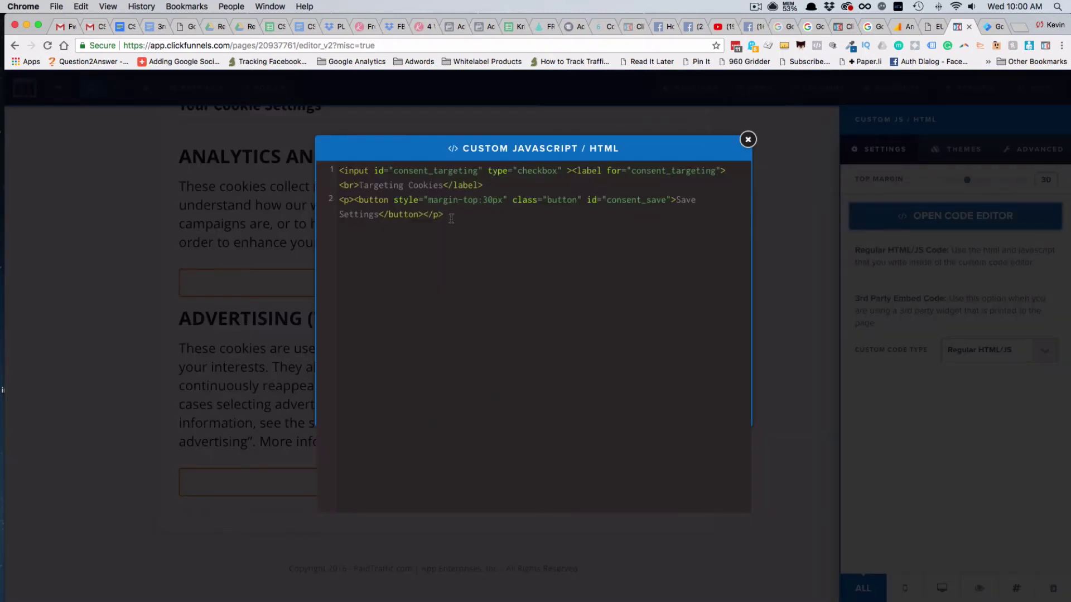
drag(451, 218, 332, 169)
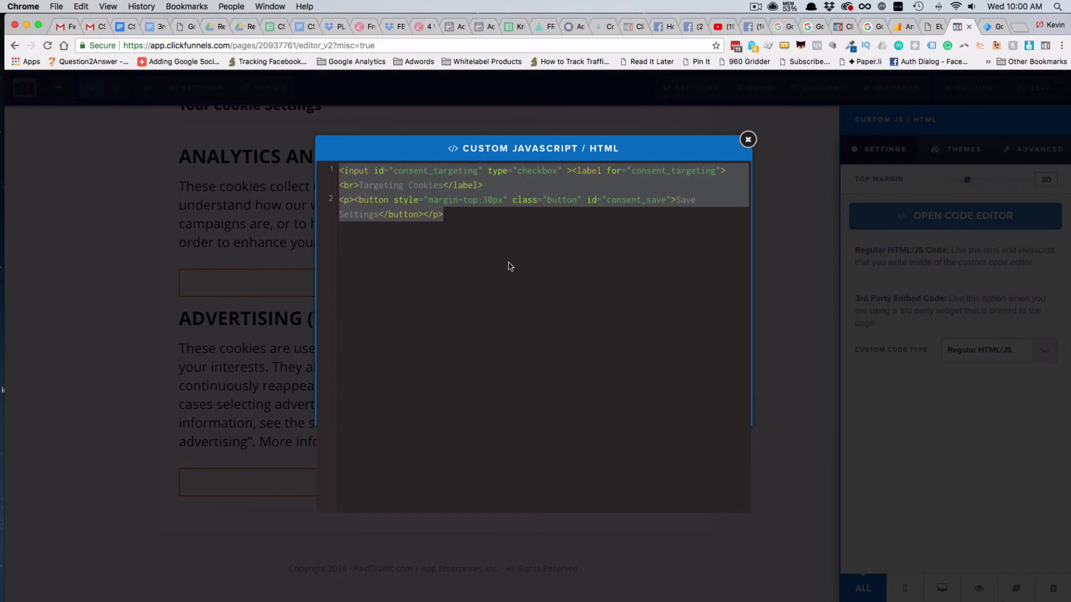
Close the custom HTML code editor
click(746, 139)
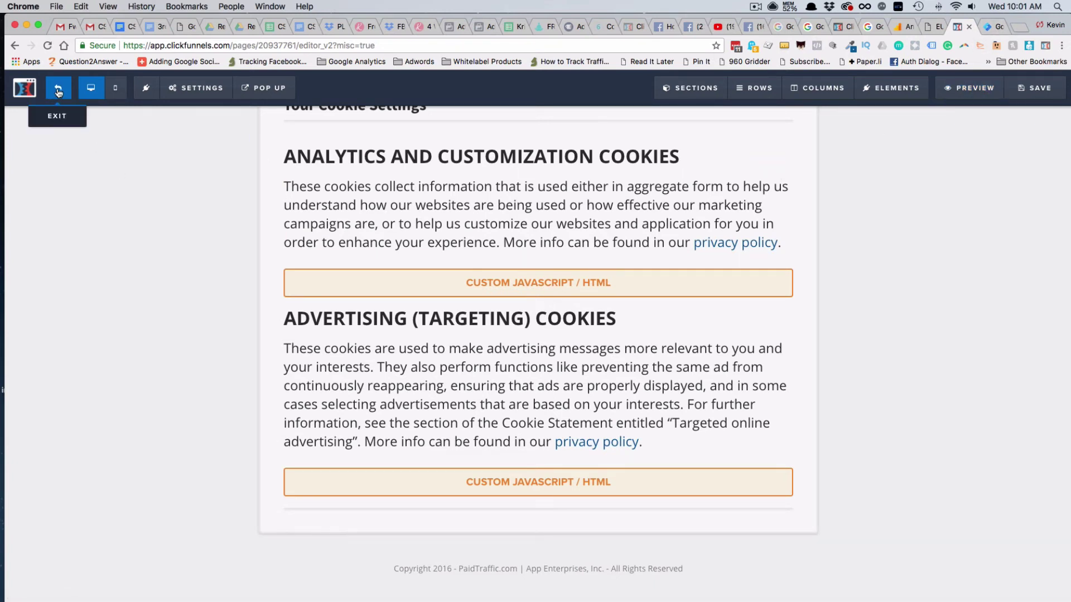
Exit the editor, confirm leaving, and select the paidtrafficlab.com/cookiesettings step URL
click(754, 253)
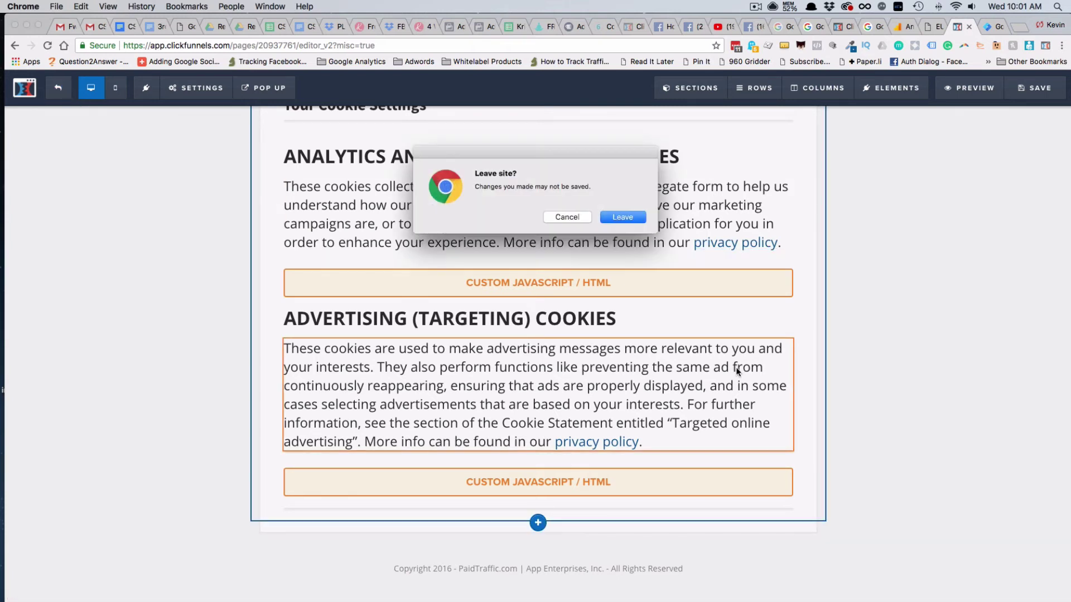
click(617, 217)
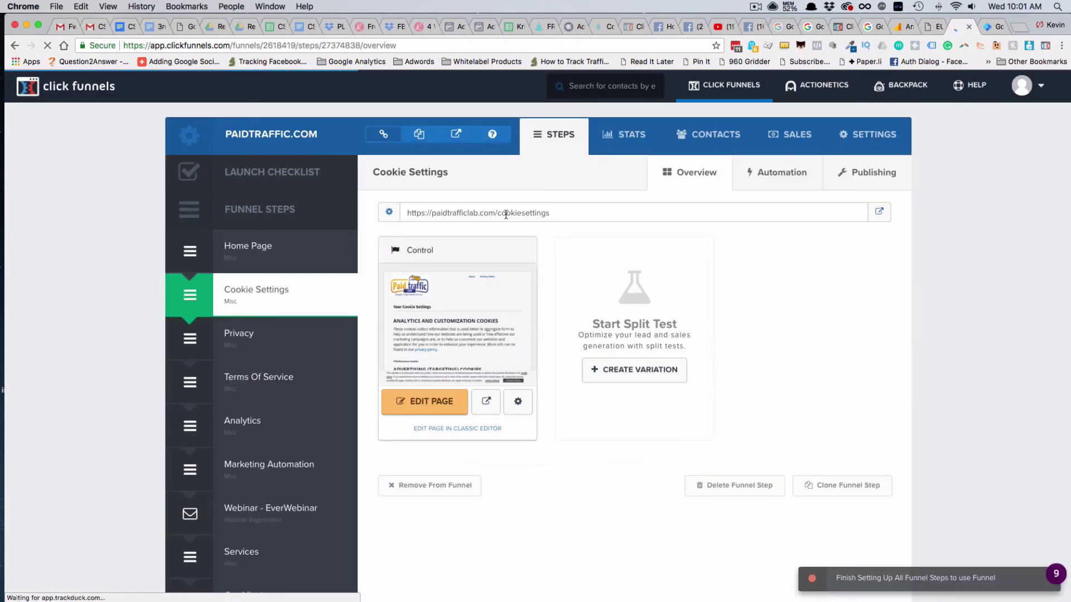
drag(498, 213, 560, 213)
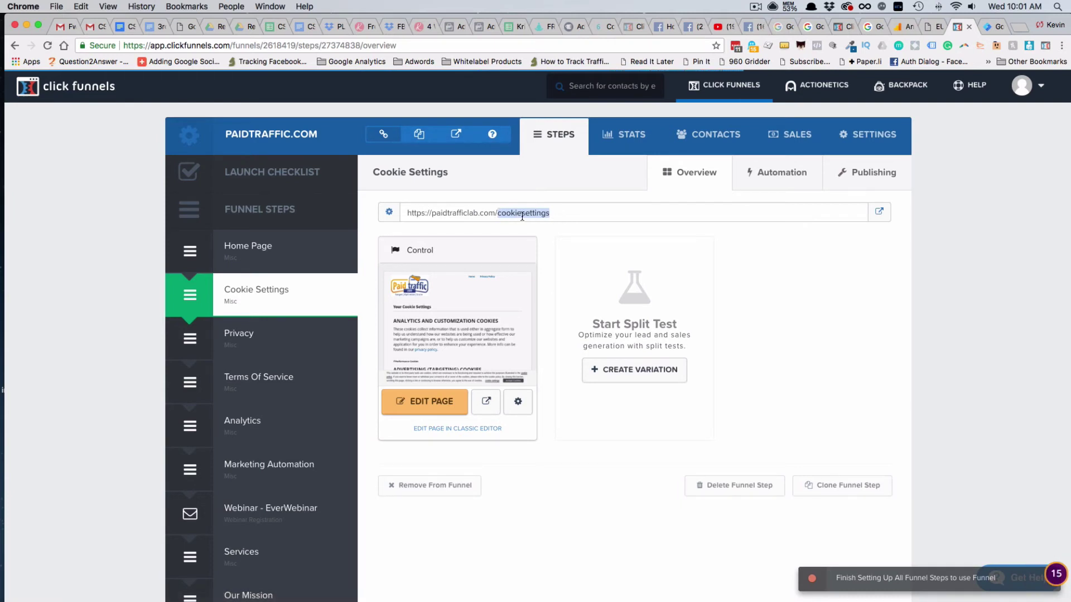
click(502, 214)
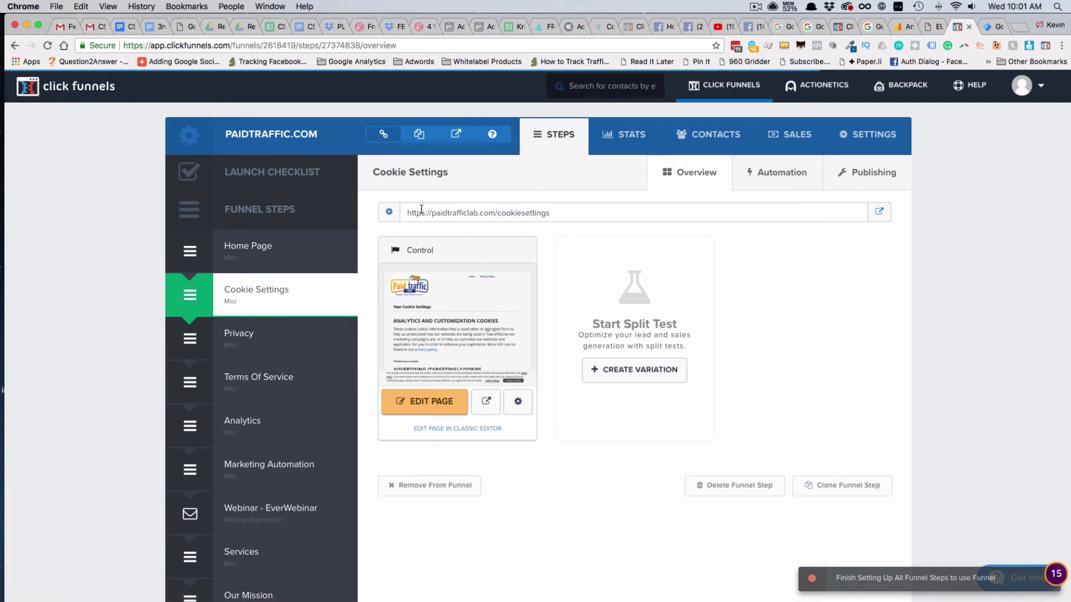
drag(405, 214, 549, 215)
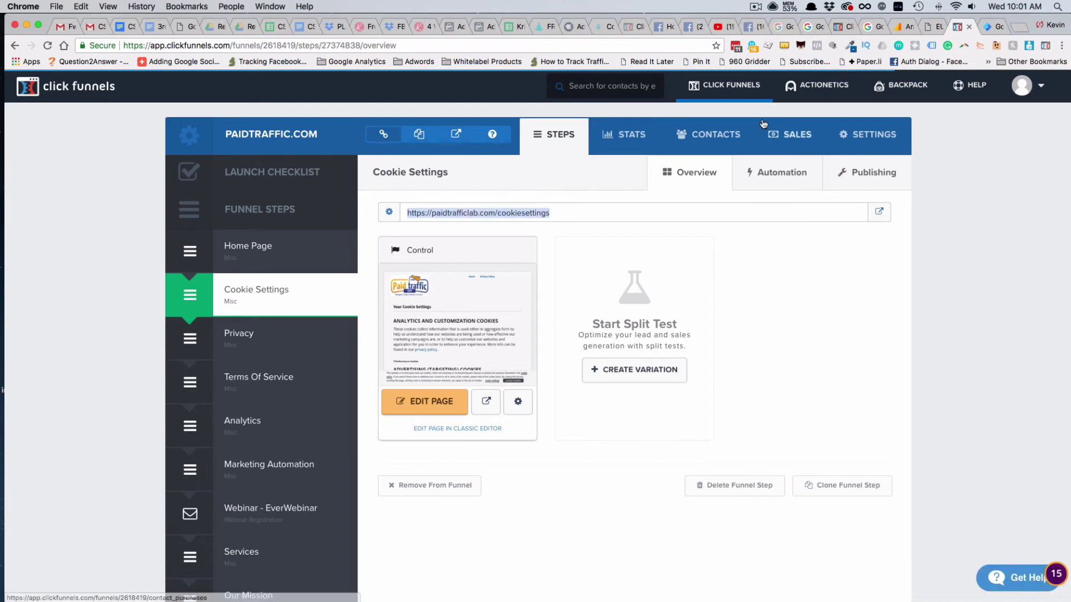
Open the GTM Cookie Bar tag and select its privacy policy and cookie settings link URLs
click(988, 28)
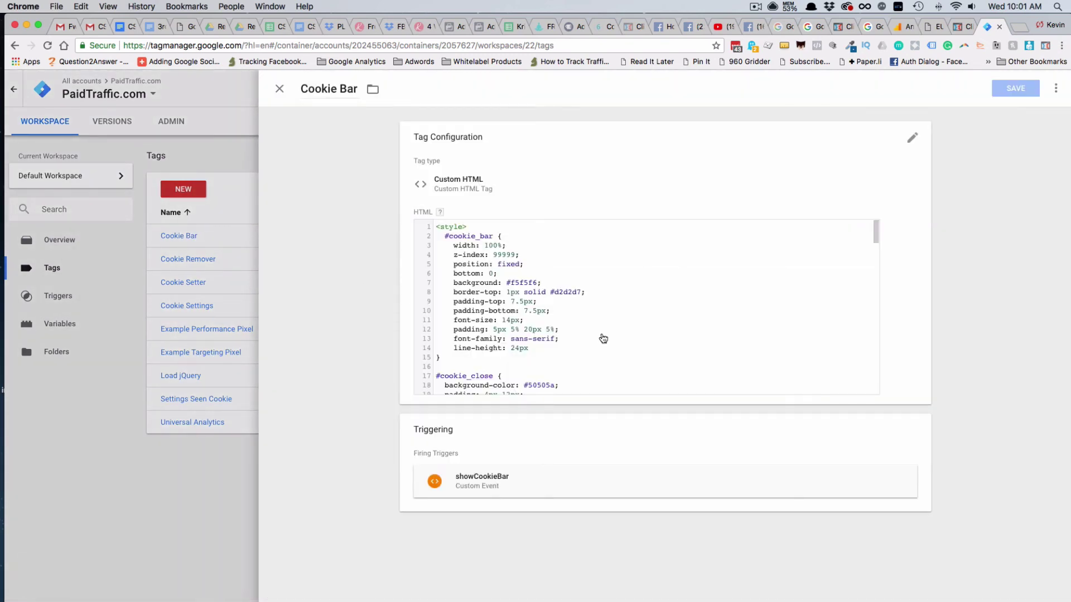
scroll(628, 322, down, 10)
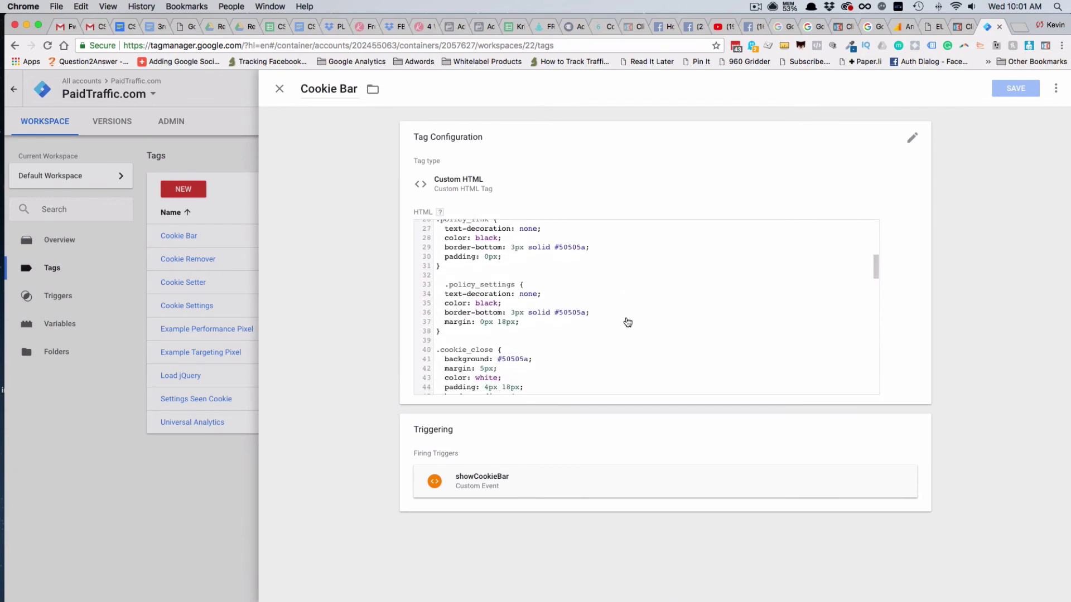
scroll(627, 322, down, 5)
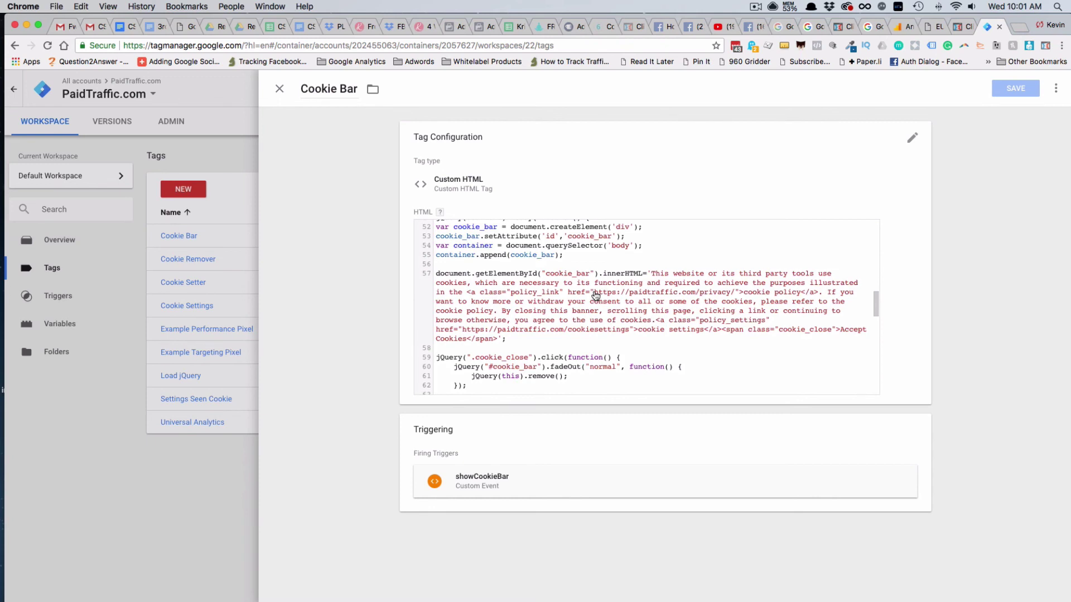
drag(595, 296, 735, 295)
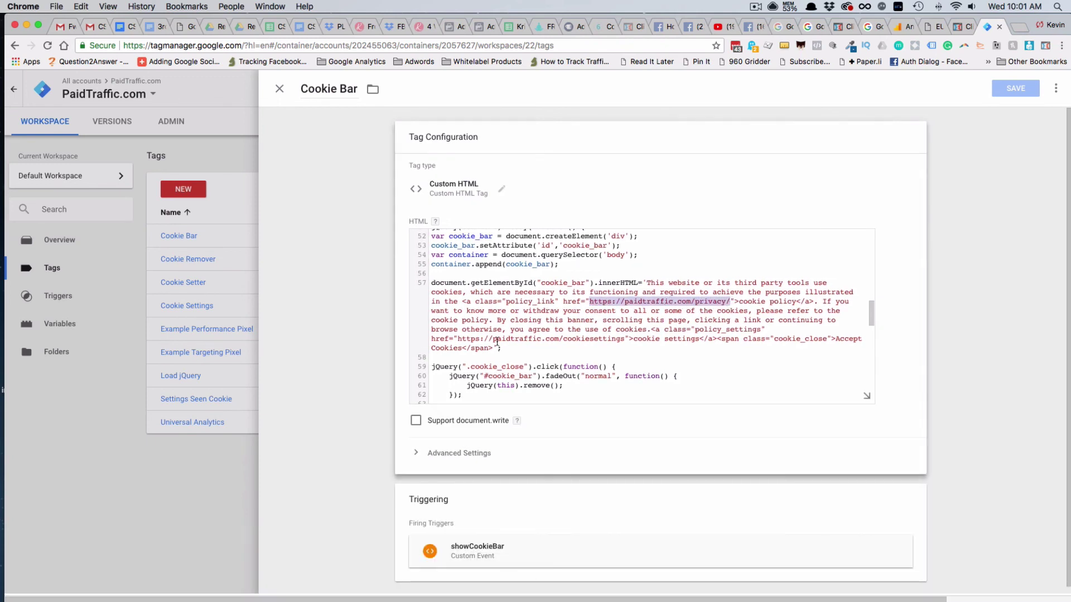
drag(458, 338, 626, 339)
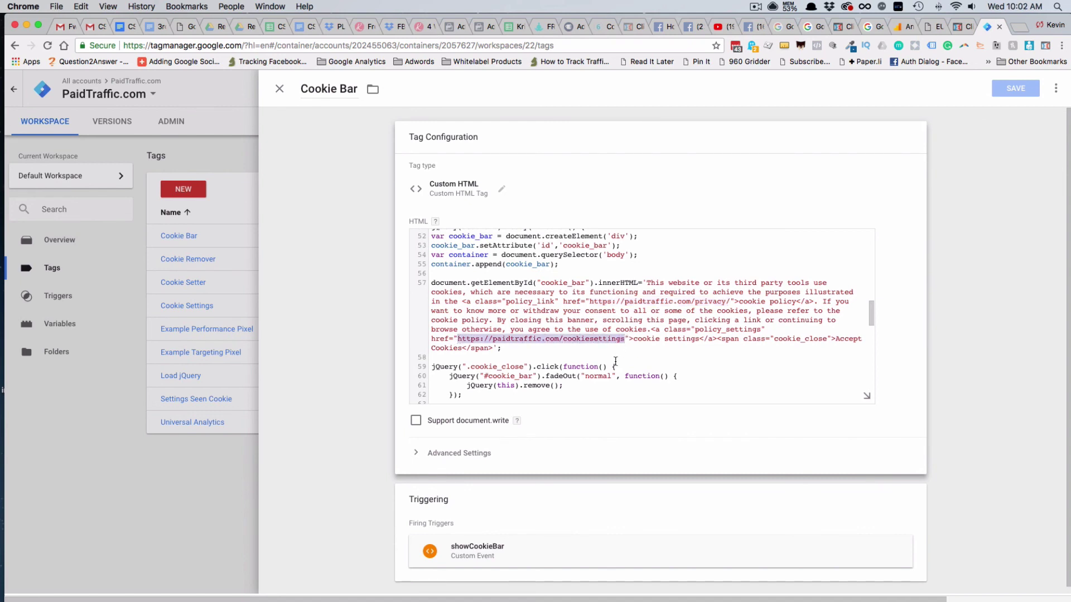